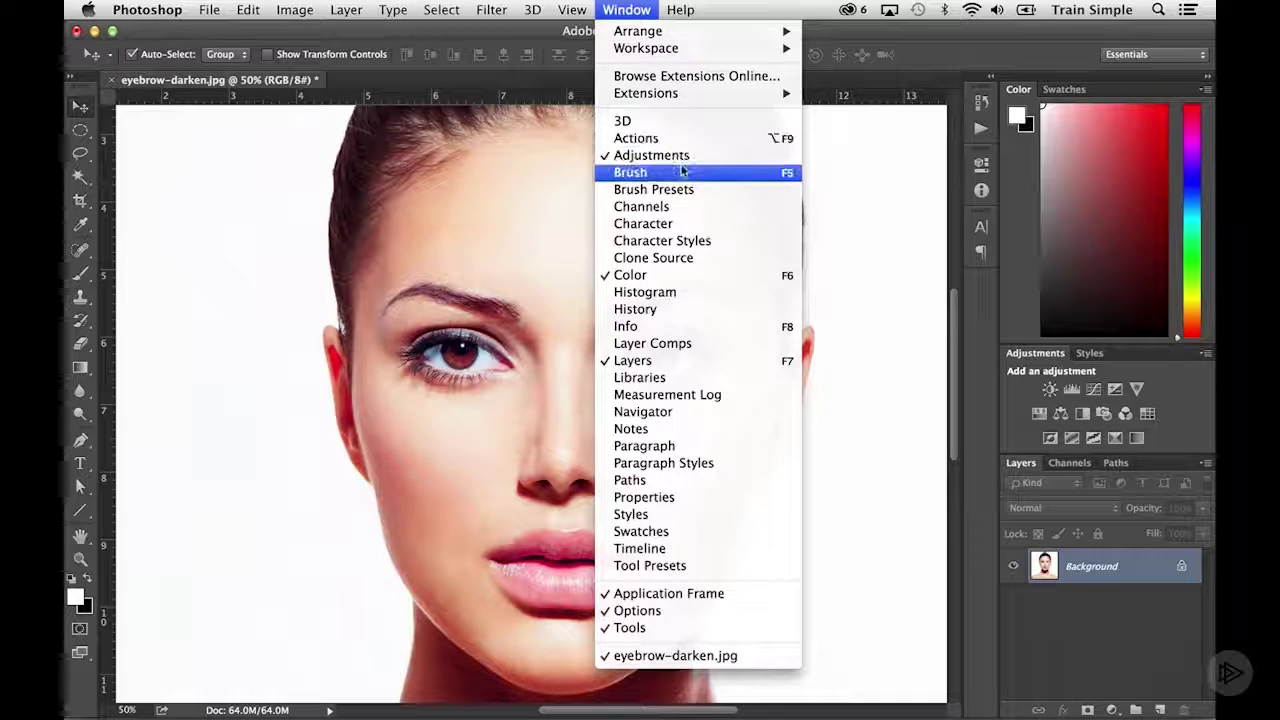
Step: Add a Curves adjustment layer in Multiply blend mode above the Background and invert its layer mask to black
left_click(895, 292)
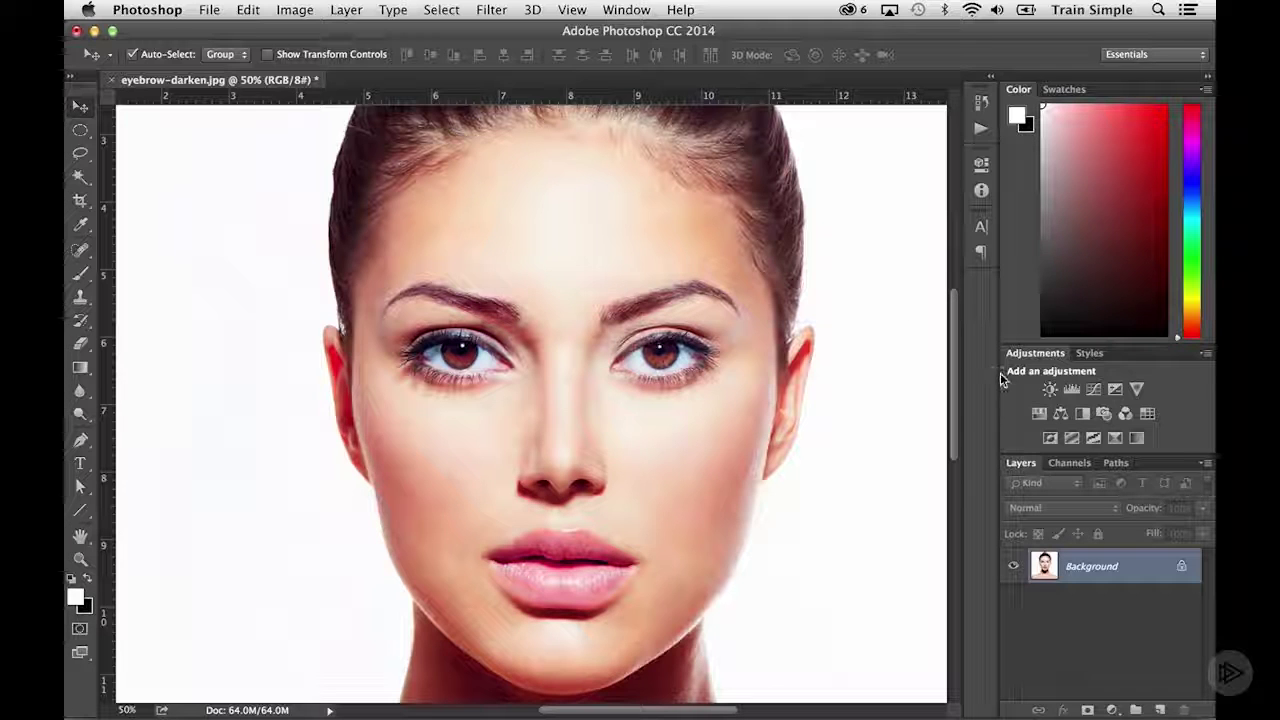
left_click(1092, 390)
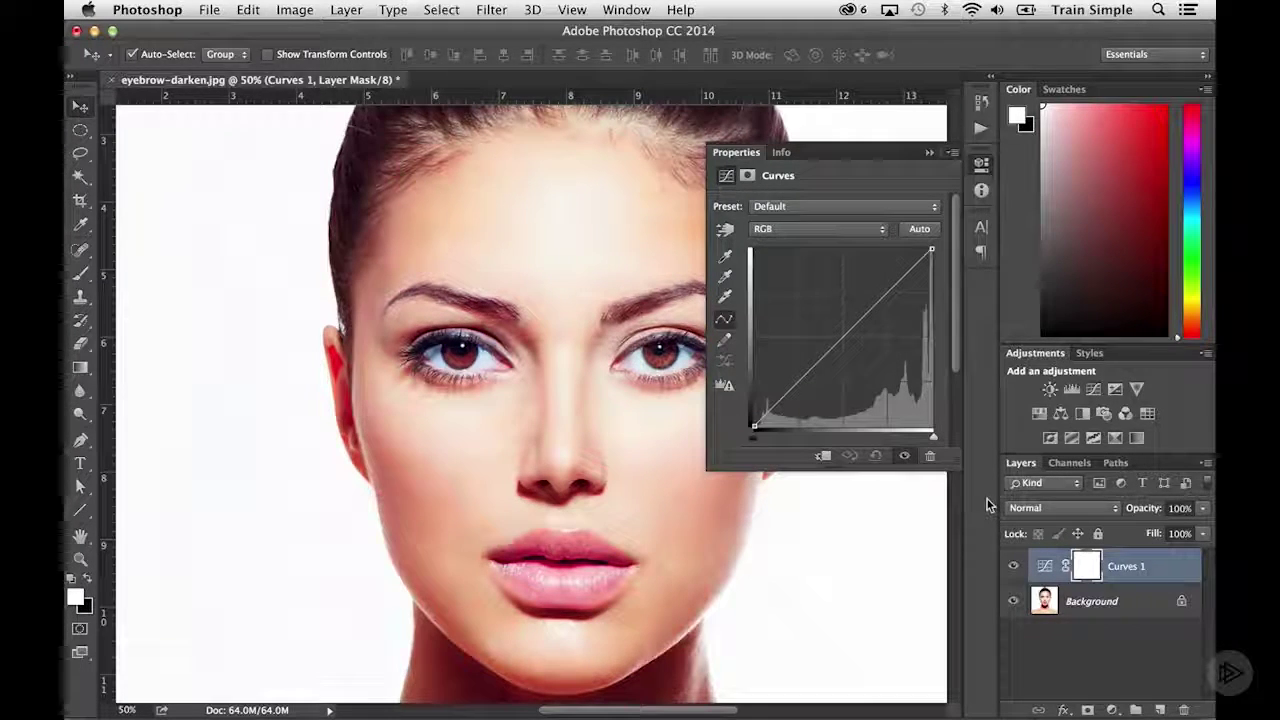
left_click(1104, 507)
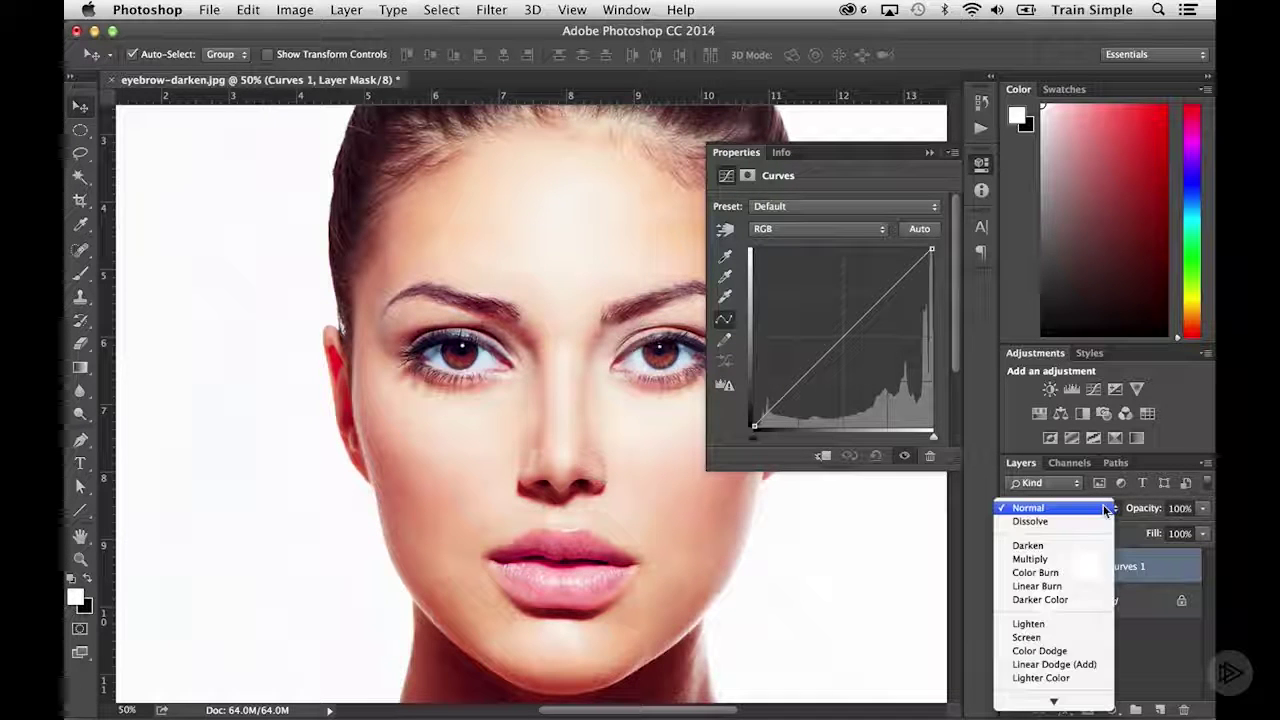
left_click(1090, 559)
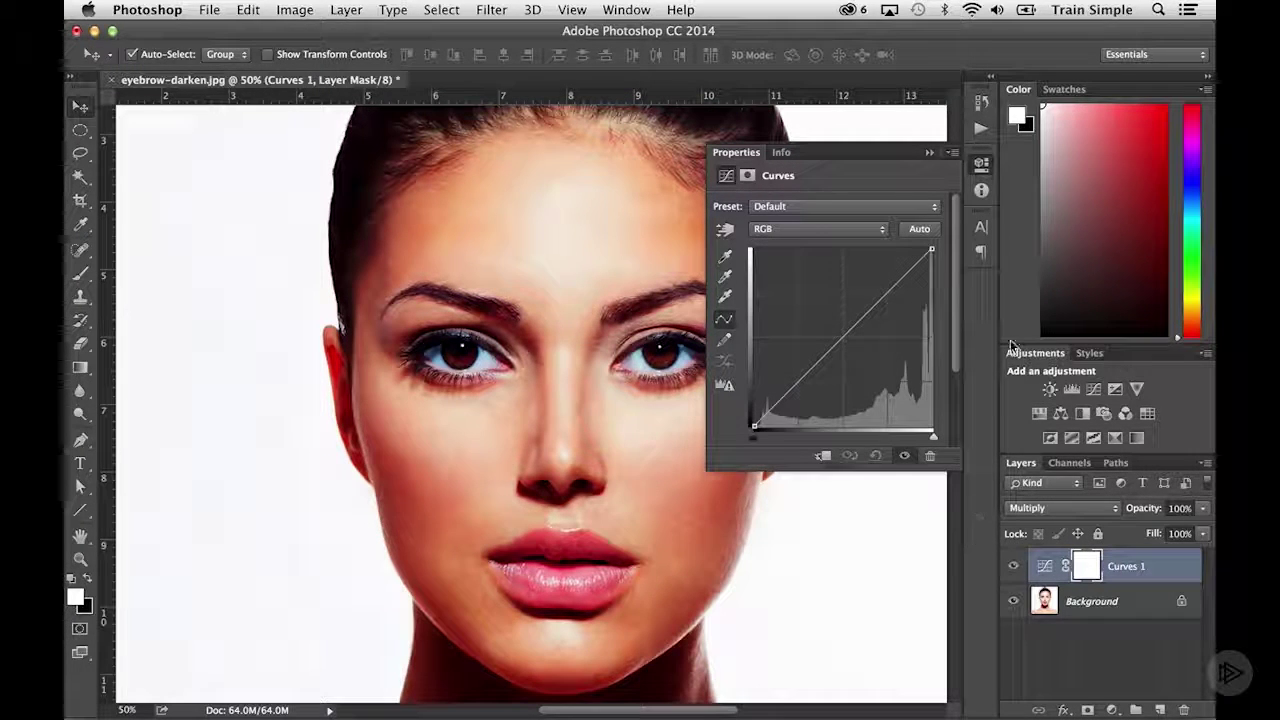
left_click(982, 167)
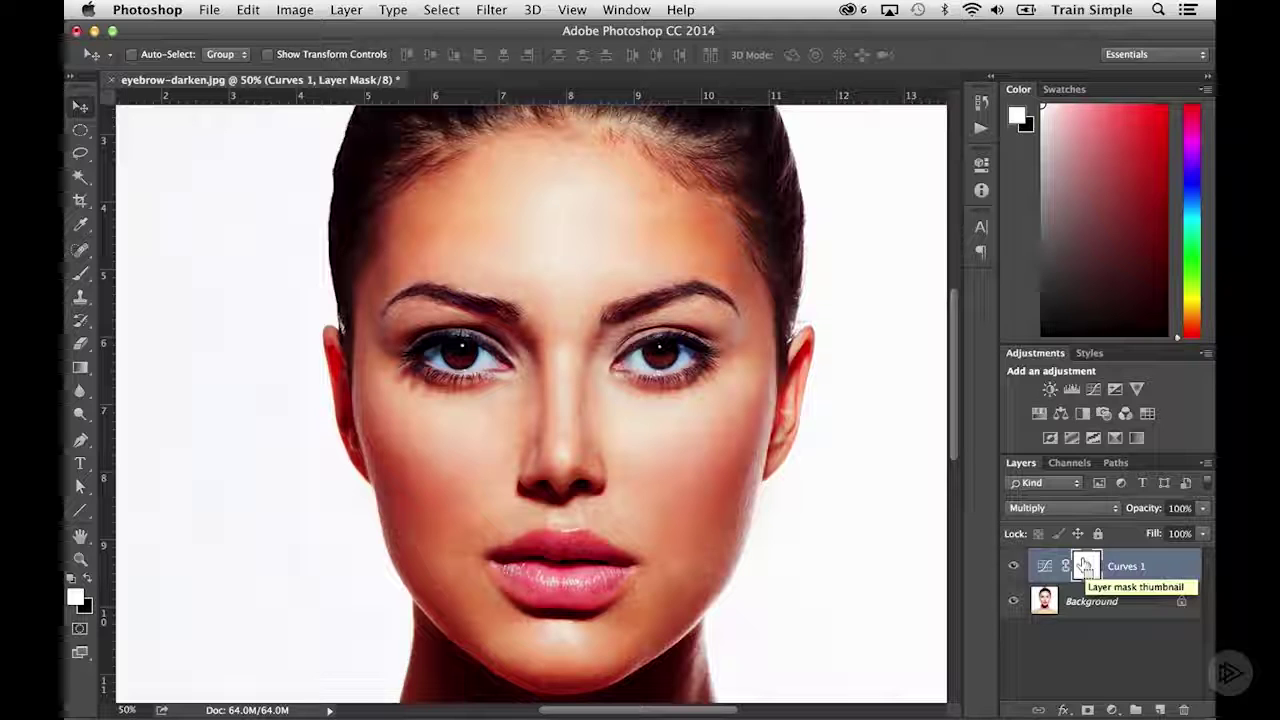
key("super+i")
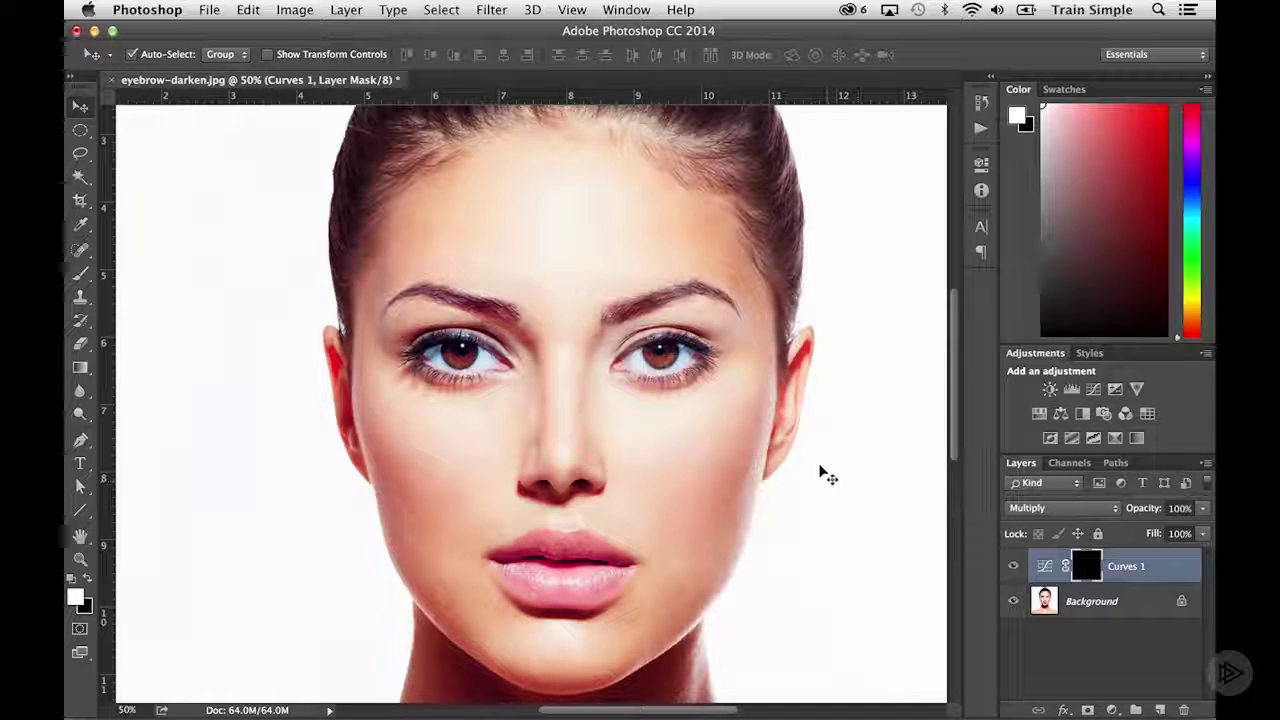
Step: Choose the Brush tool and adjust its size to 70 px for painting on the Curves mask
key("b")
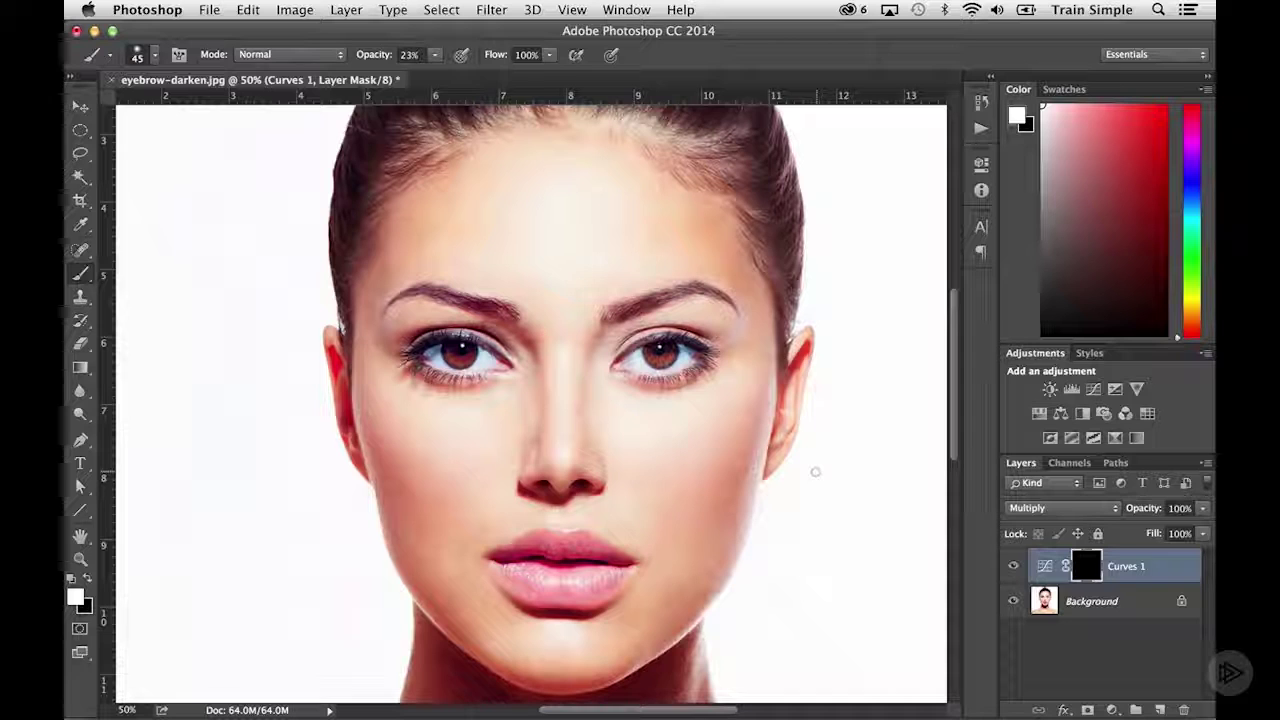
key("bracketright")
key("bracketright")
key("bracketright")
key("bracketright")
key("bracketright")
key("bracketright")
key("bracketright")
key("bracketright")
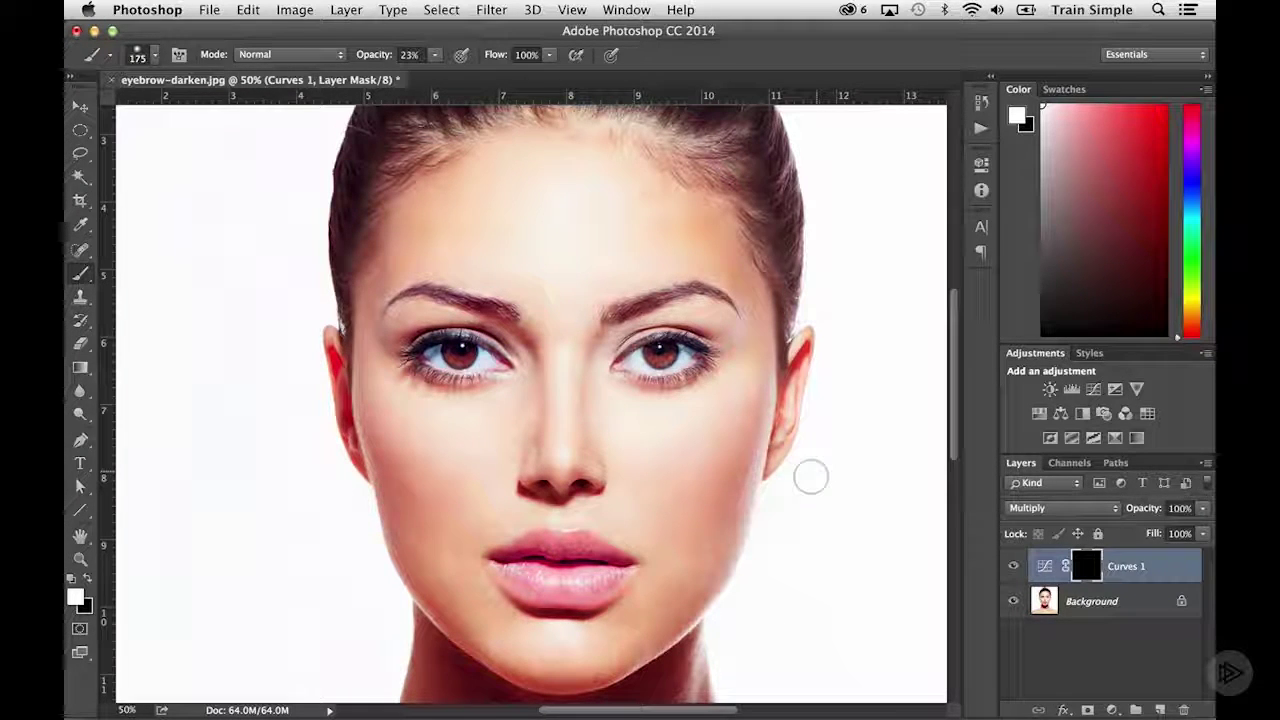
key("bracketright")
key("bracketright")
key("bracketright")
key("bracketright")
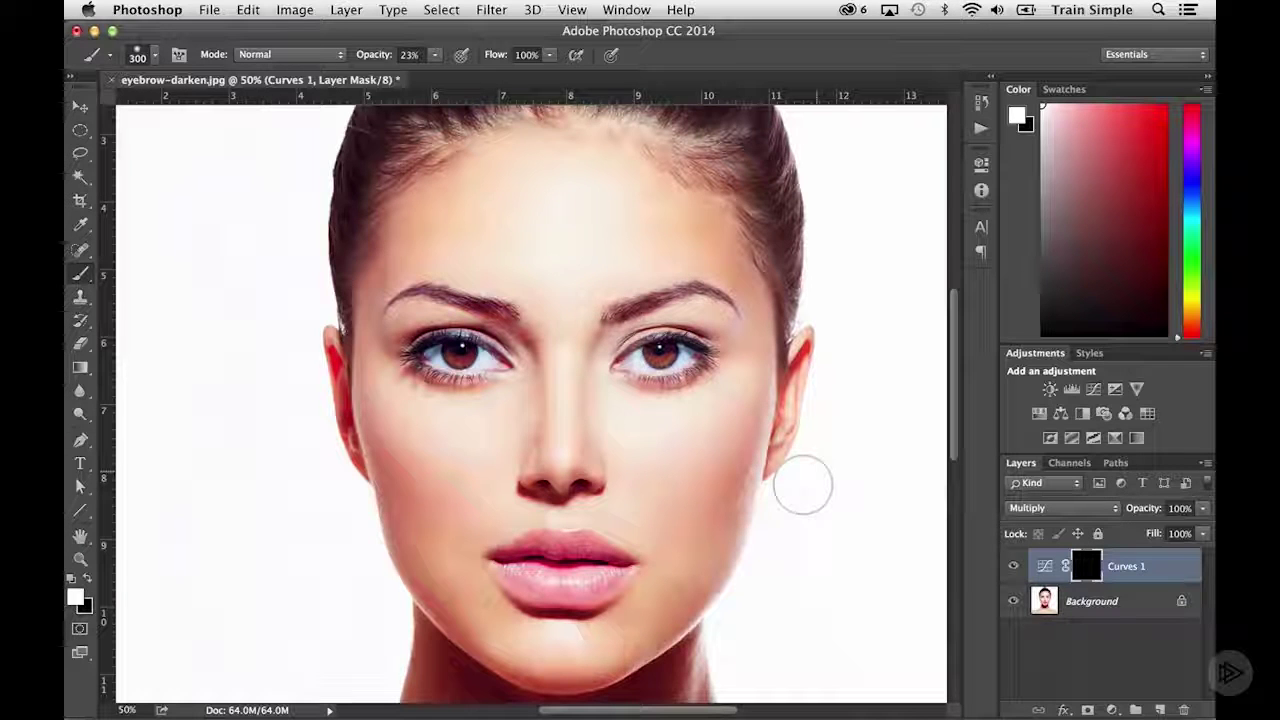
key("bracketleft")
key("bracketleft")
key("bracketleft")
key("bracketleft")
key("bracketleft")
key("bracketleft")
key("bracketleft")
key("bracketleft")
key("bracketleft")
key("bracketleft")
key("bracketleft")
key("bracketleft")
key("bracketleft")
key("bracketleft")
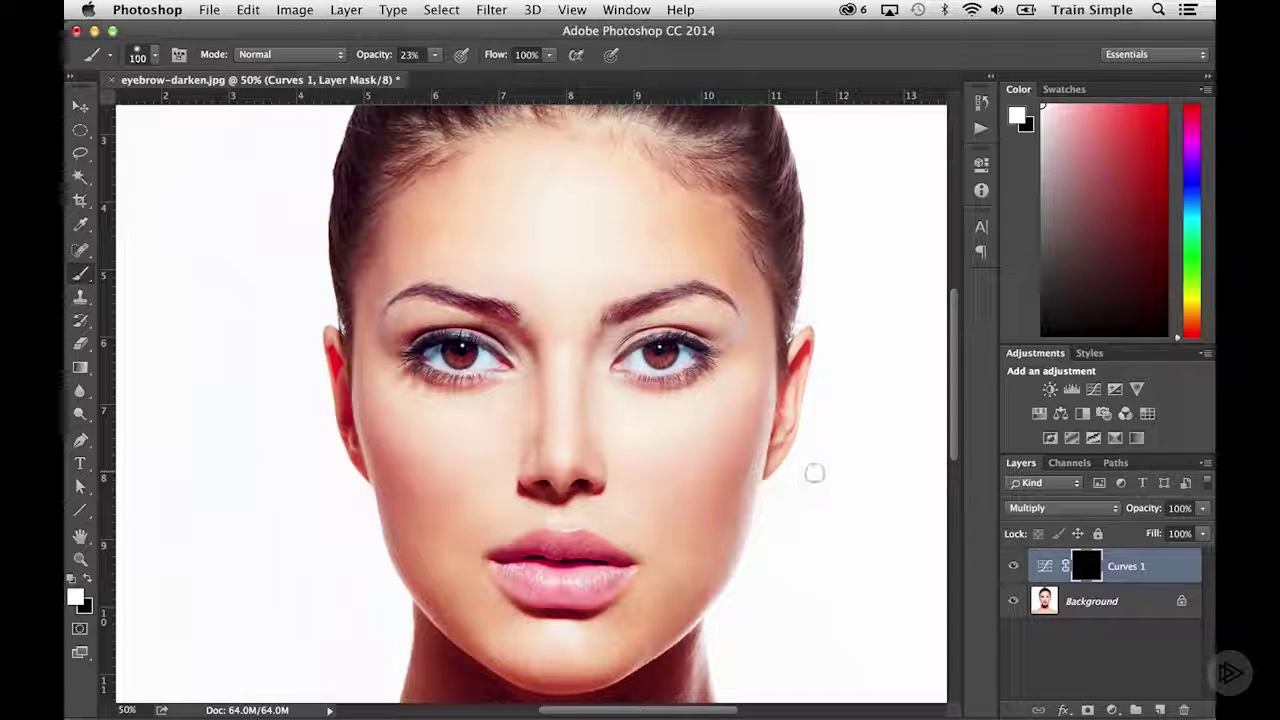
key("bracketright")
key("bracketright")
key("bracketright")
key("bracketright")
key("bracketright")
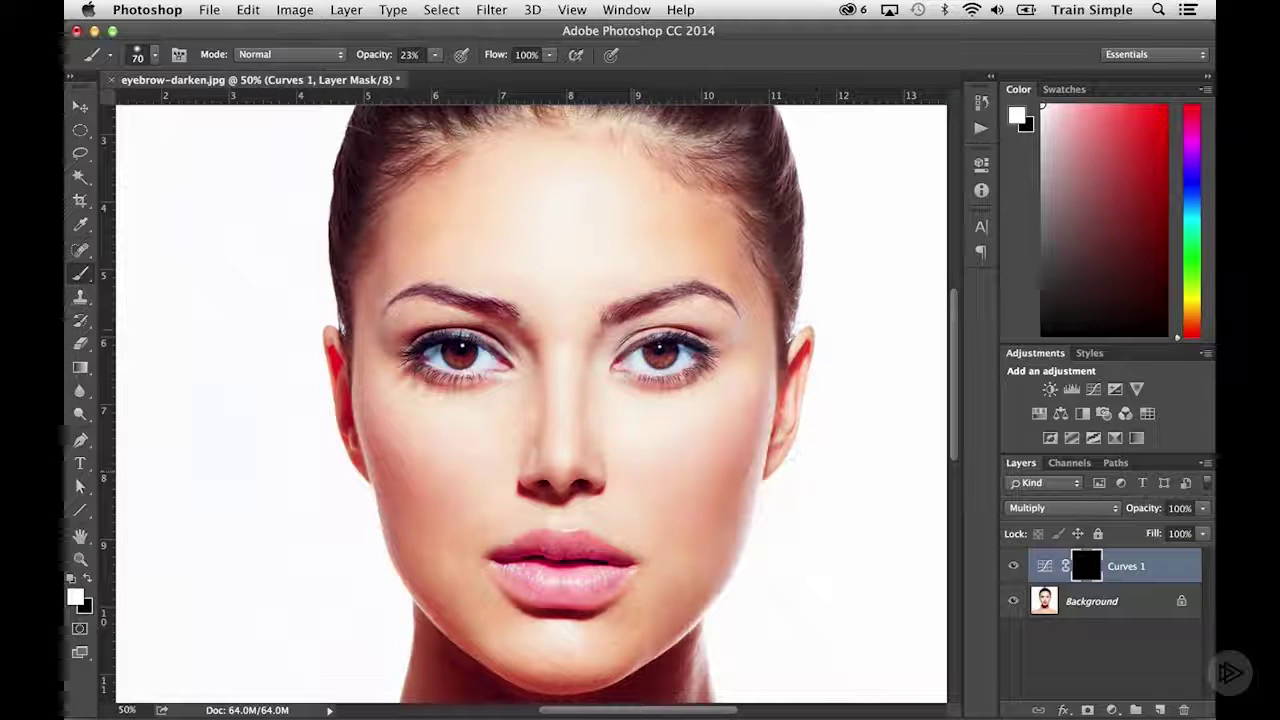
Step: Set the brush hardness to 10% and the brush opacity to 30%
left_click(155, 56)
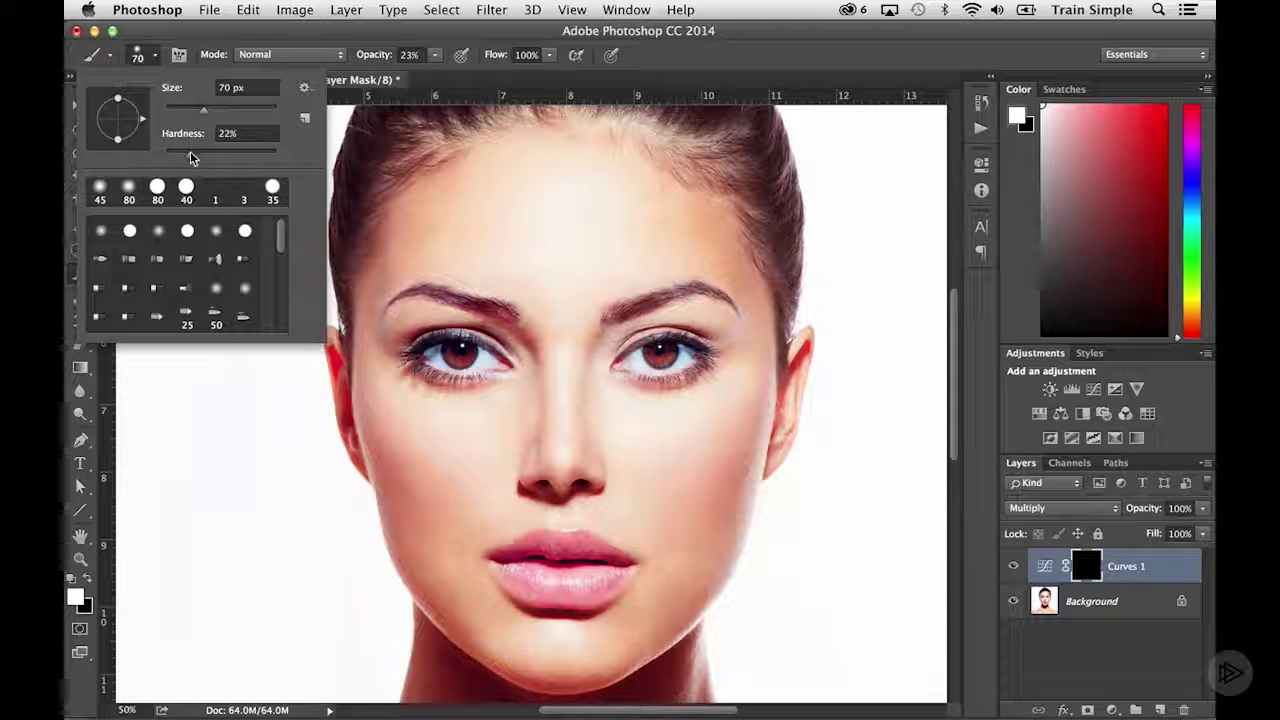
left_click_drag(190, 151, 175, 158)
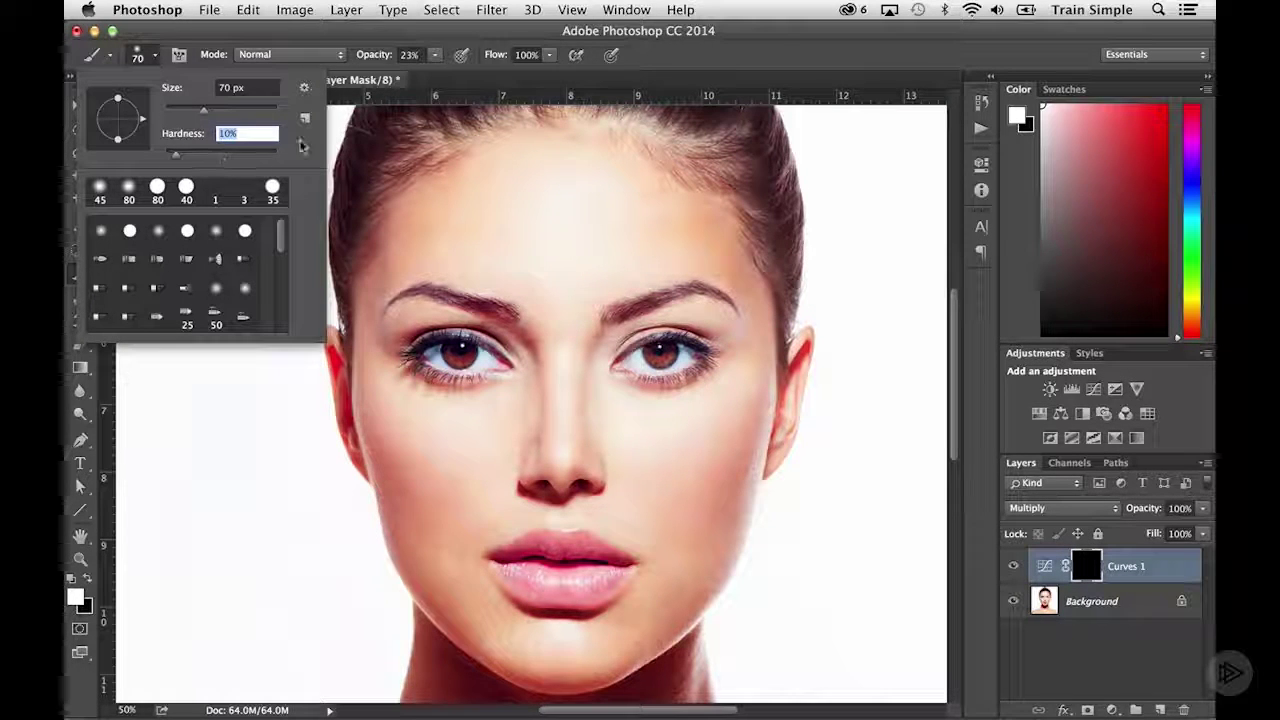
left_click(432, 58)
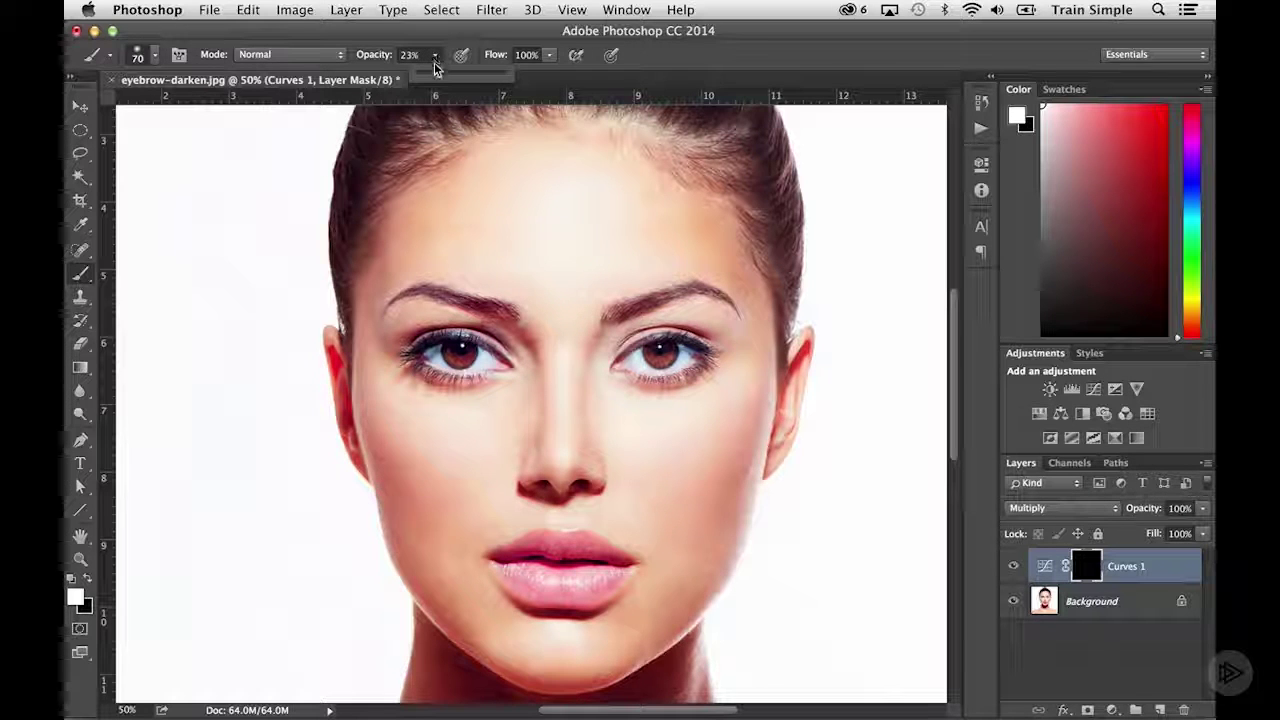
left_click_drag(436, 78, 442, 72)
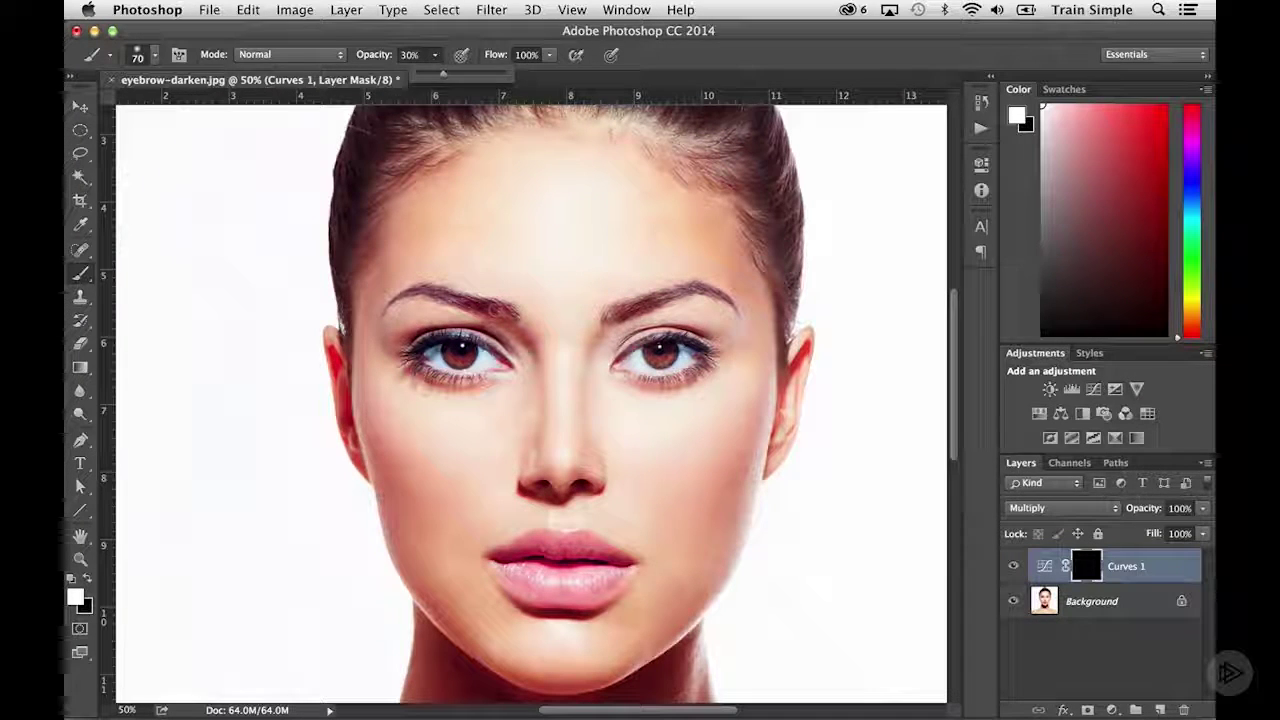
Step: Paint white over both eyebrows on the Curves 1 mask with a 60 px brush and compare before and after
key("bracketleft")
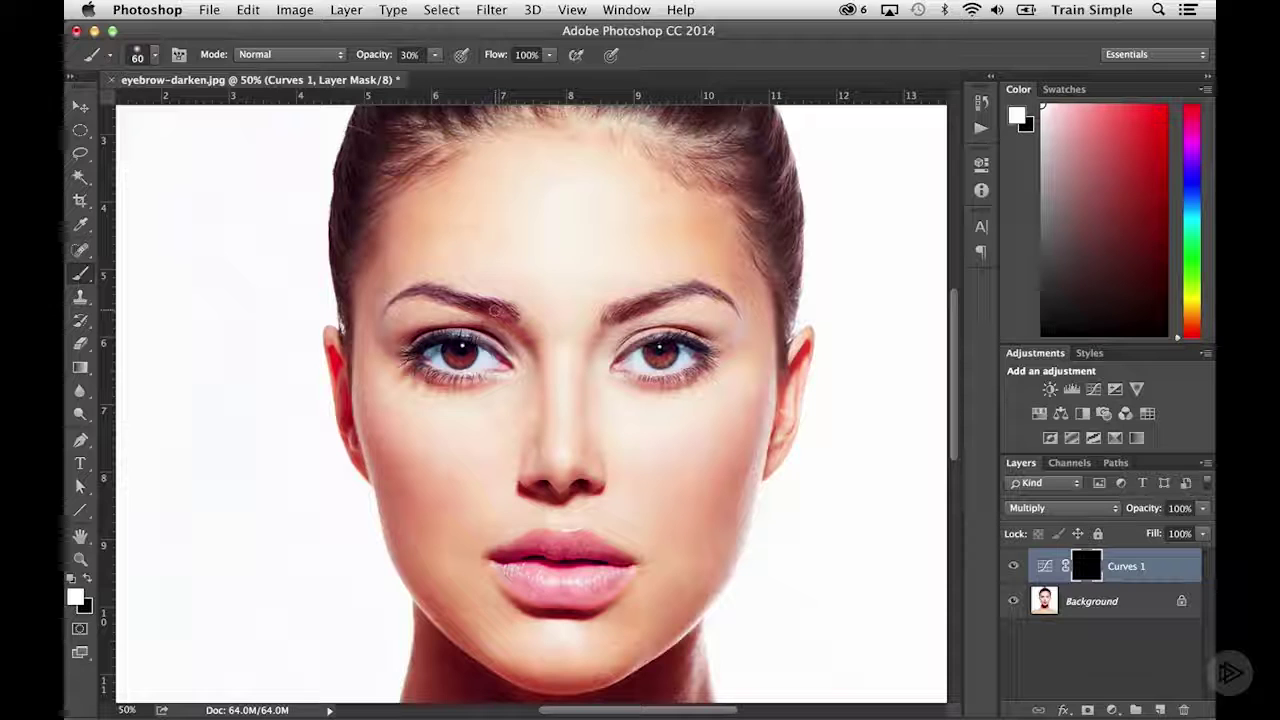
left_click_drag(493, 310, 470, 301)
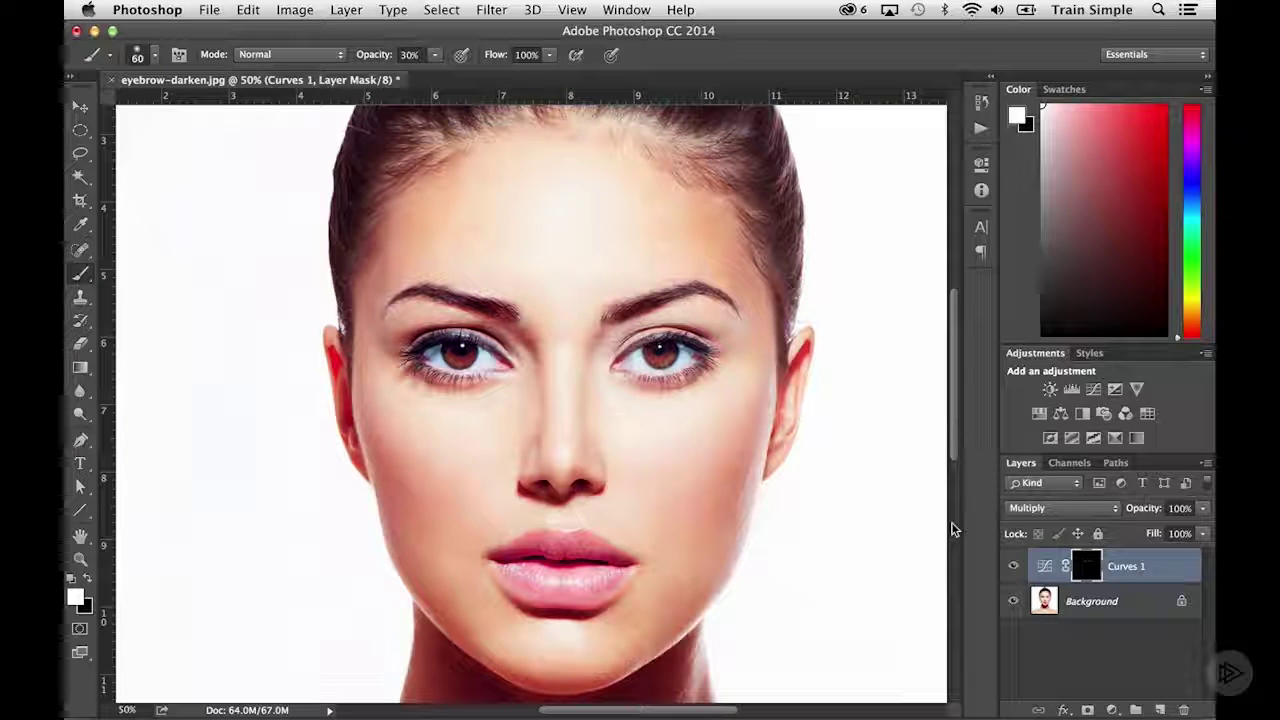
left_click(1011, 567)
left_click(1011, 567)
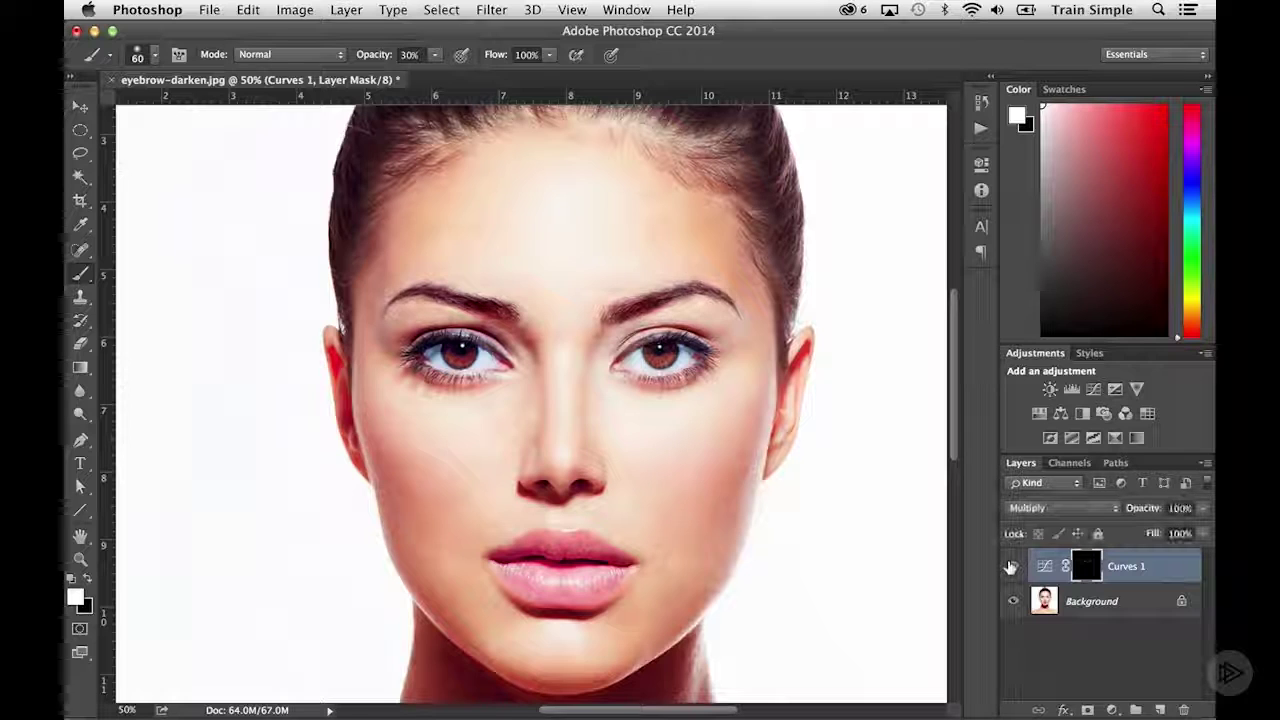
left_click(1011, 567)
left_click(1011, 567)
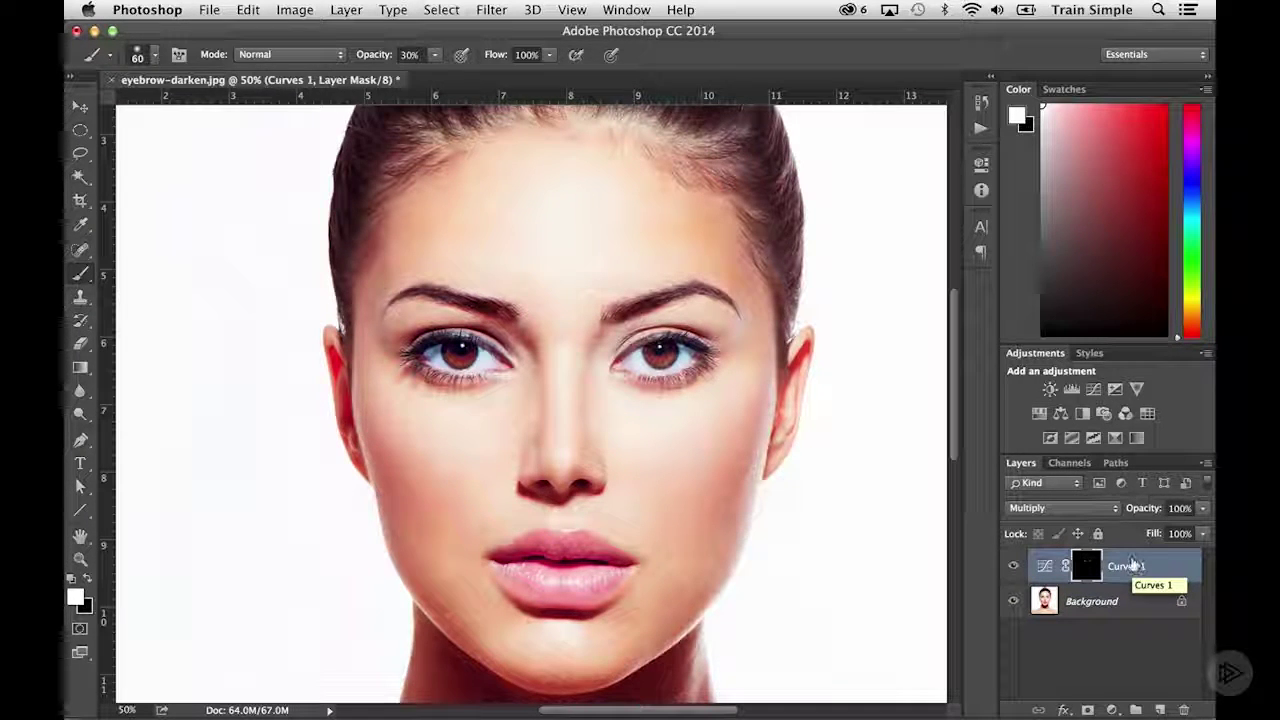
Step: Duplicate the Curves 1 layer and set the copy's blend mode to Soft Light
left_click_drag(1128, 565, 1159, 708)
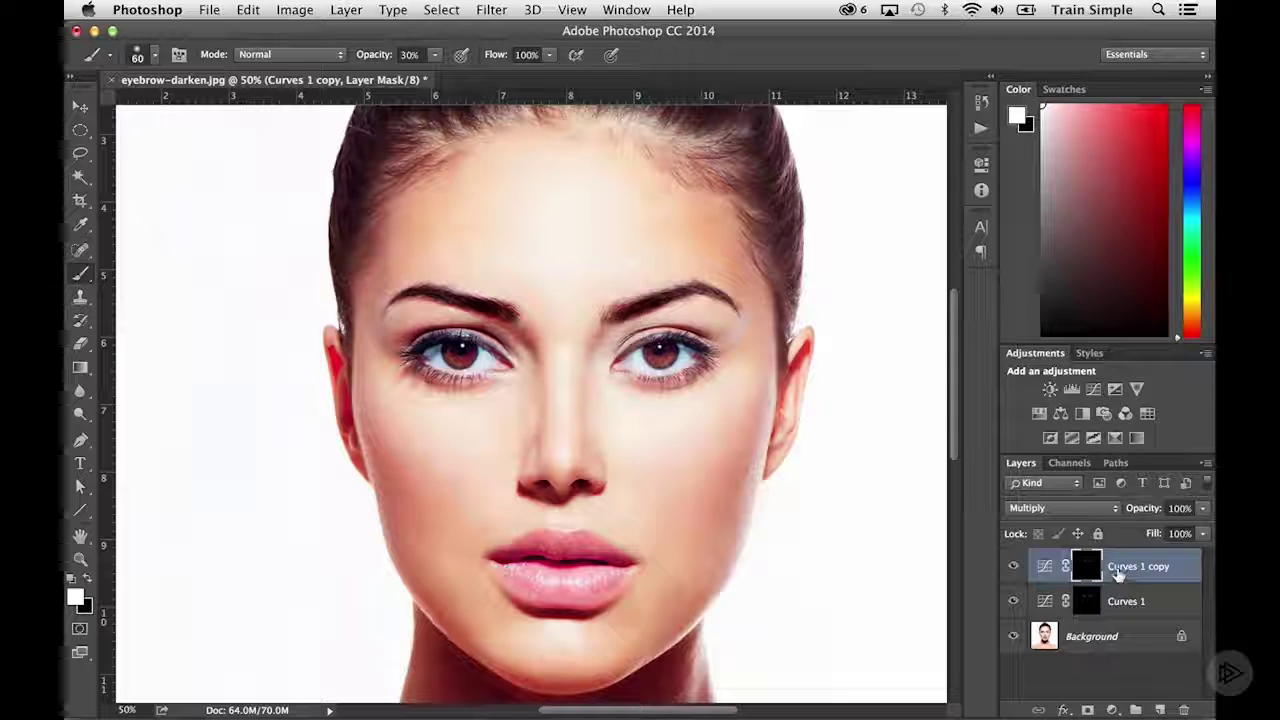
left_click(1088, 507)
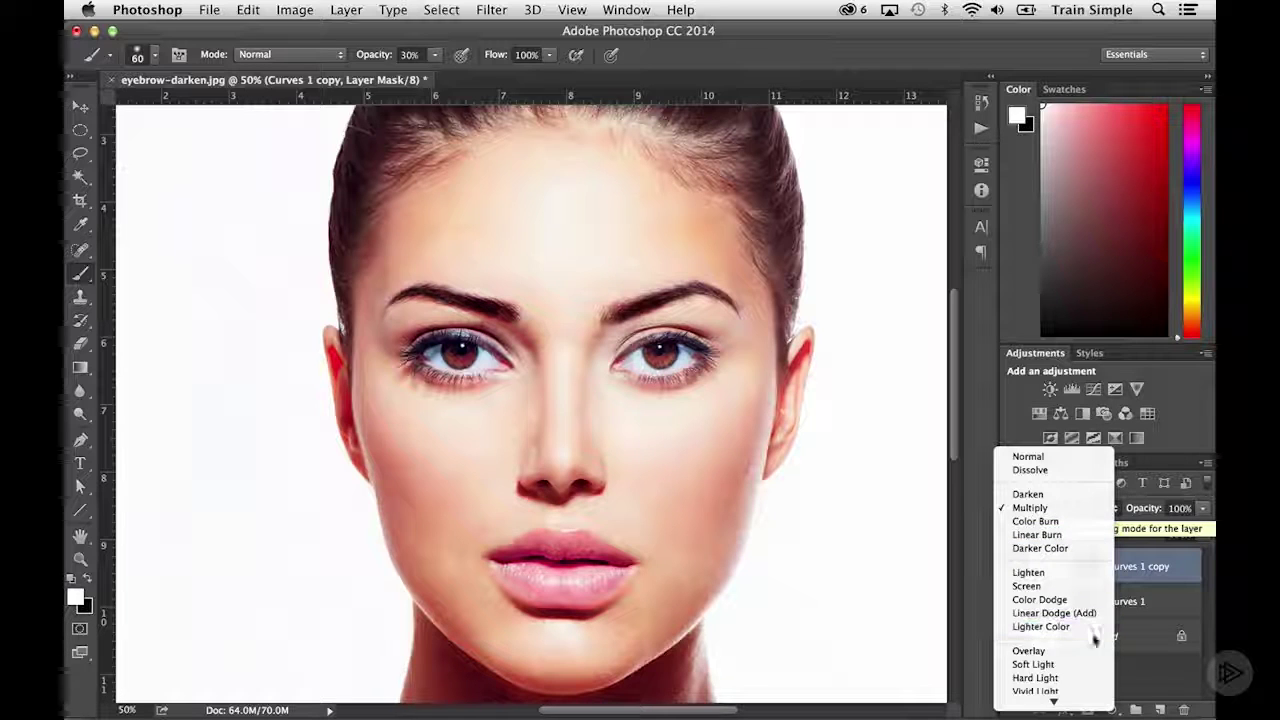
left_click(1081, 664)
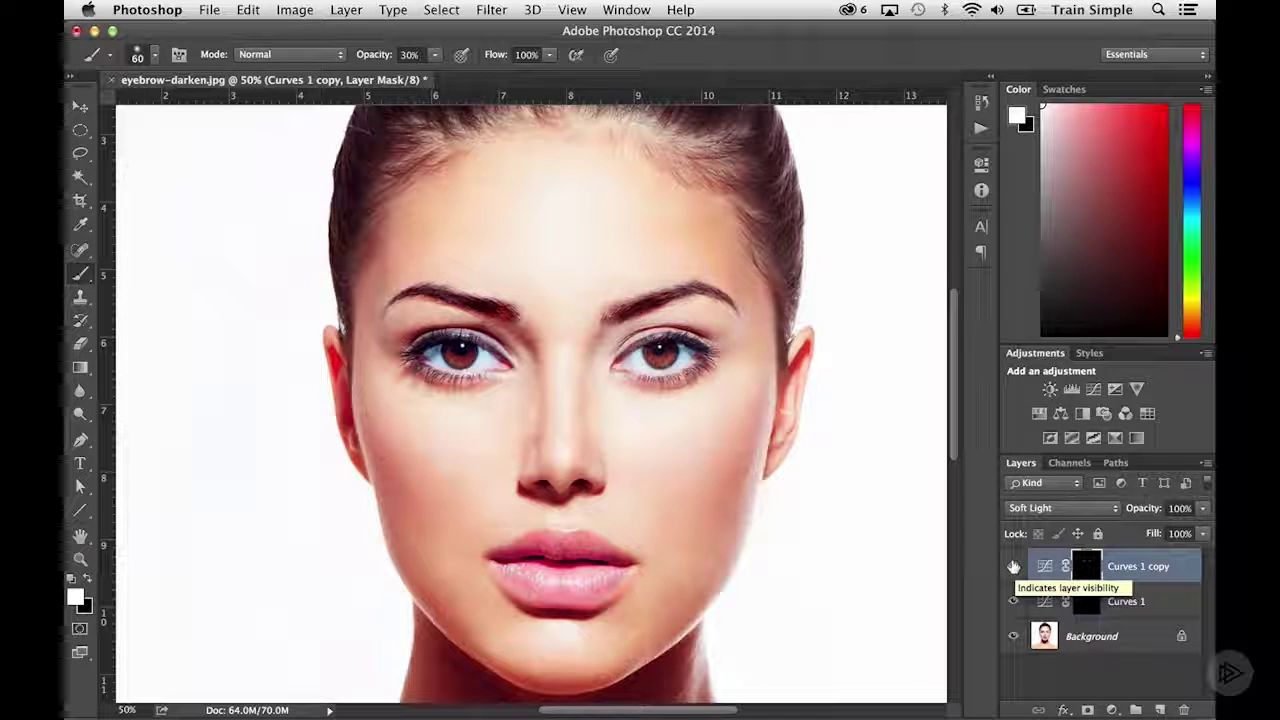
Step: Lower the opacity of the Curves 1 copy layer to 59% and of the Curves 1 layer to 61%
left_click(1203, 508)
left_click_drag(1200, 531, 1168, 531)
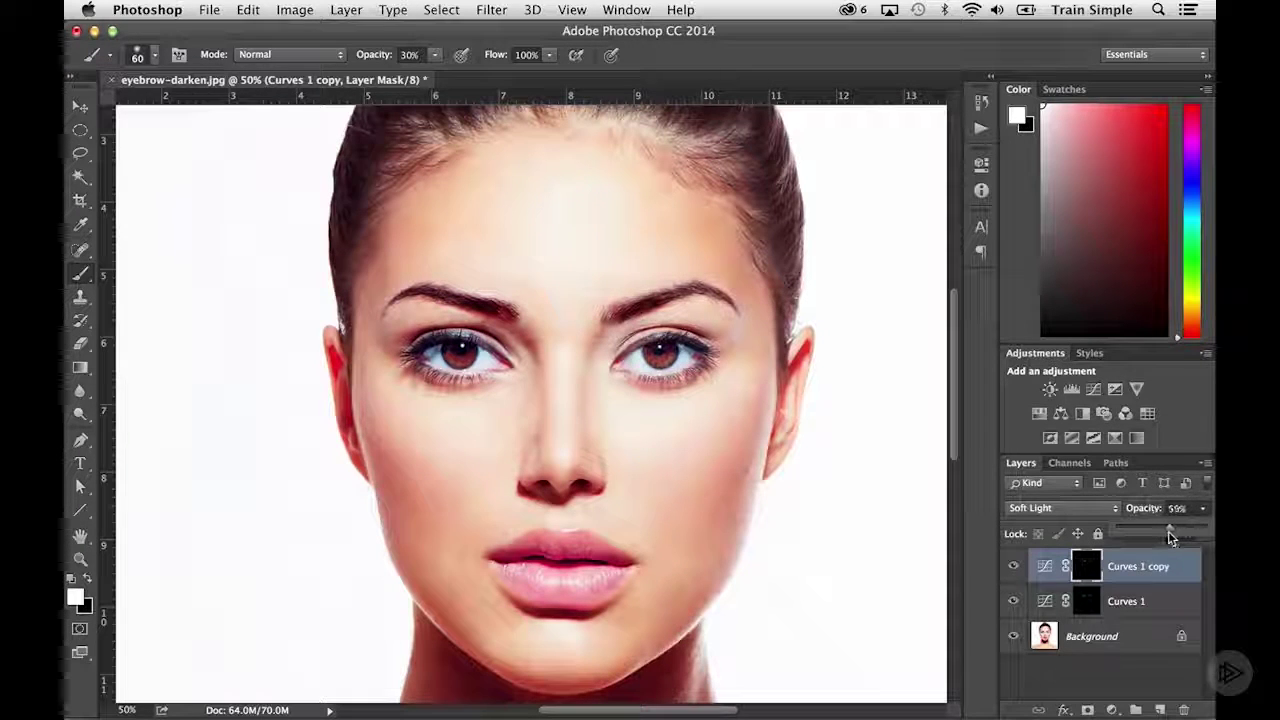
left_click(1140, 600)
left_click(1203, 508)
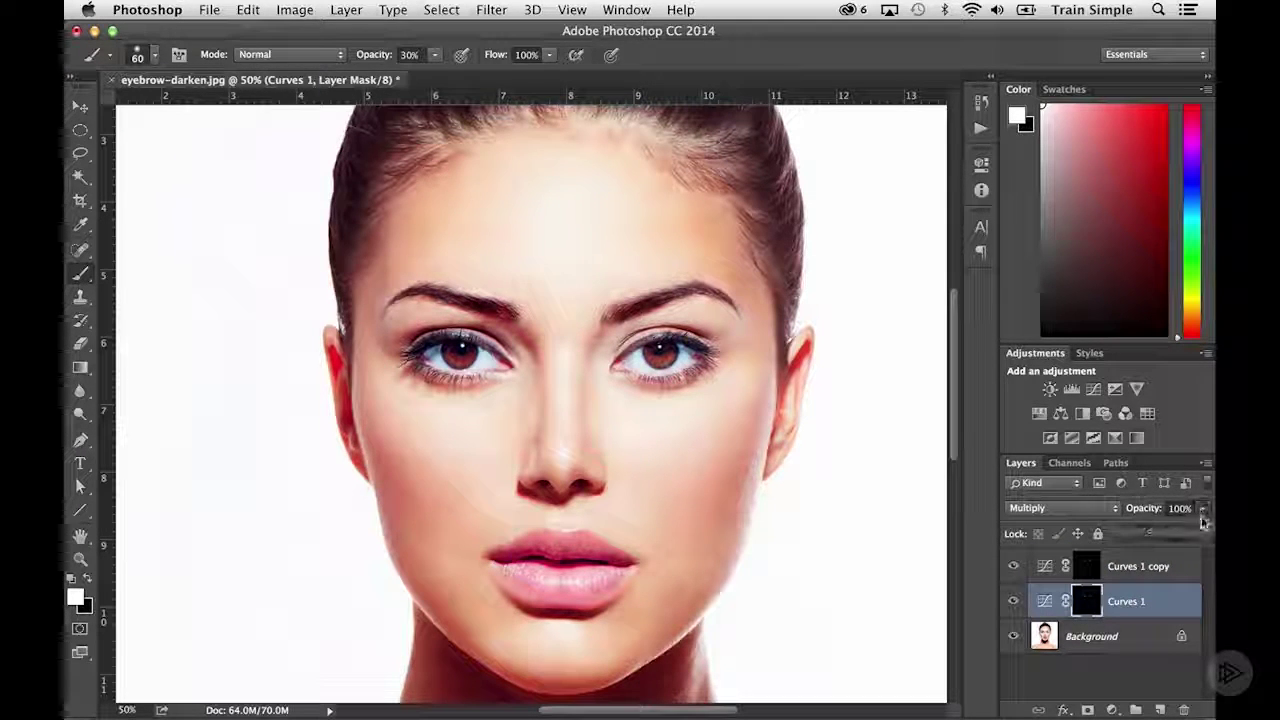
left_click_drag(1205, 535, 1180, 535)
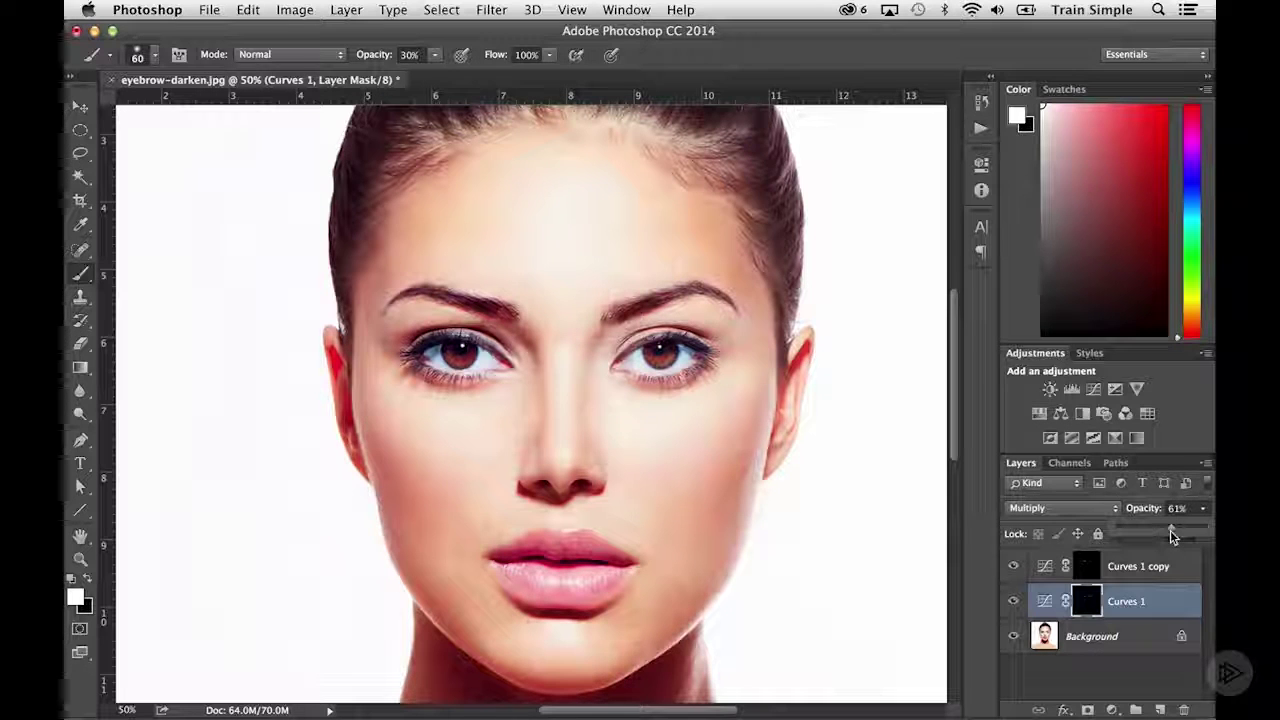
Step: Hide and reshow both Curves layers to compare the eyebrows before and after darkening
left_click(1012, 566)
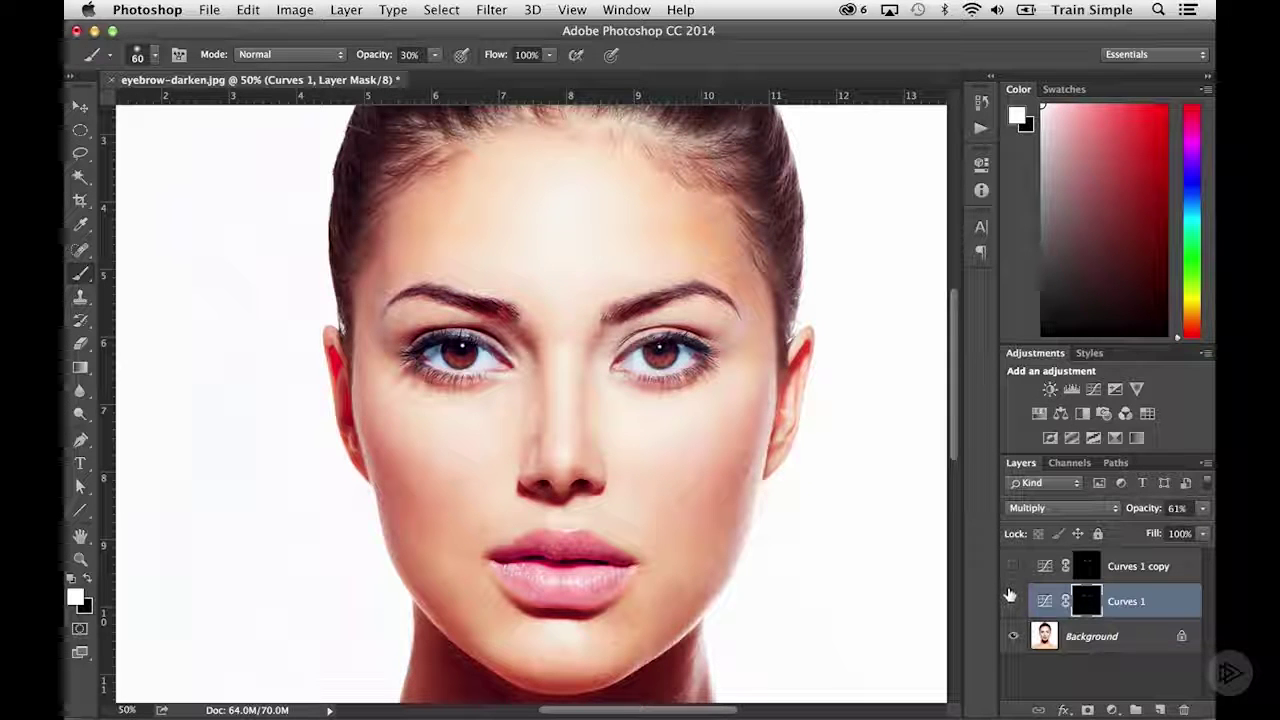
left_click(1011, 599)
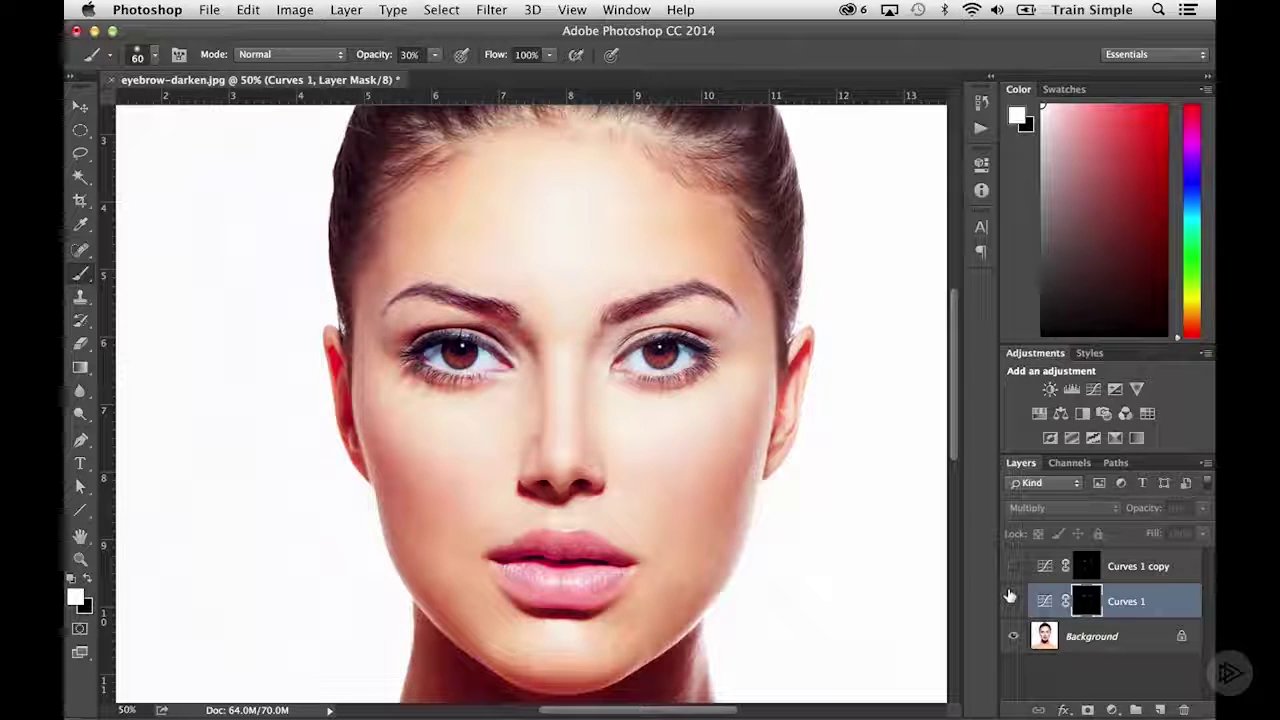
left_click(1011, 599)
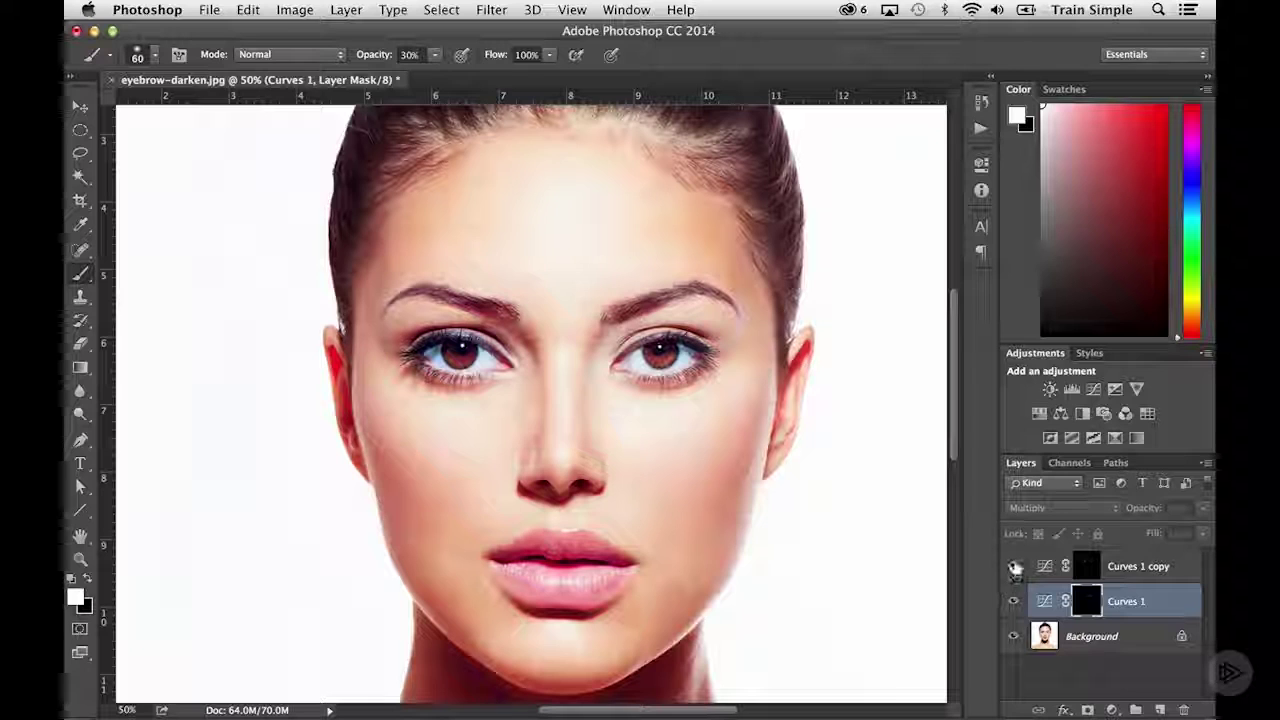